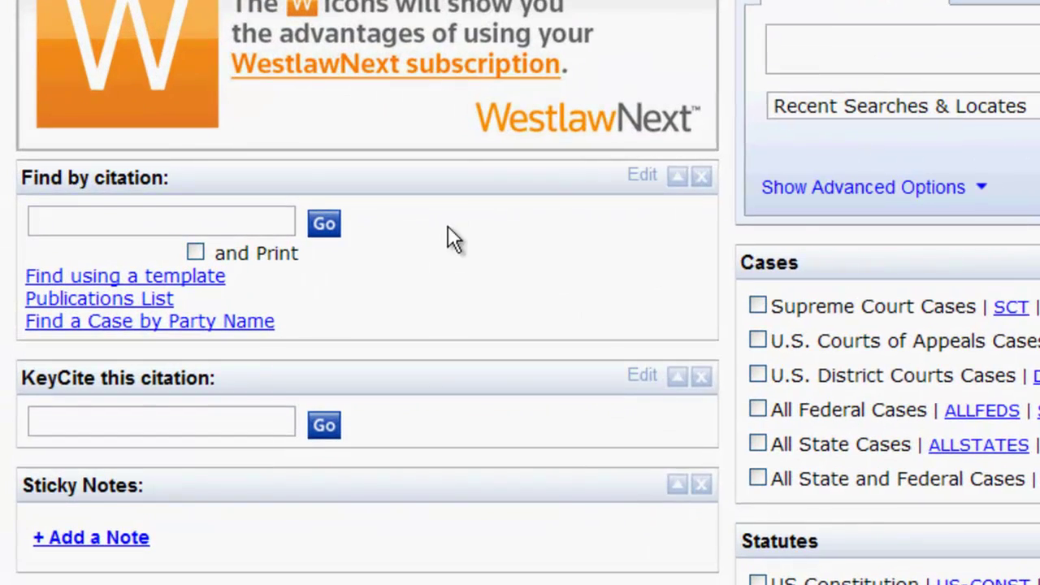
Step: Find the statute 28 U.S.C.A. 1332 by its citation and open the first matching document
click(279, 225)
text(28 u.s.c.a. 1332)
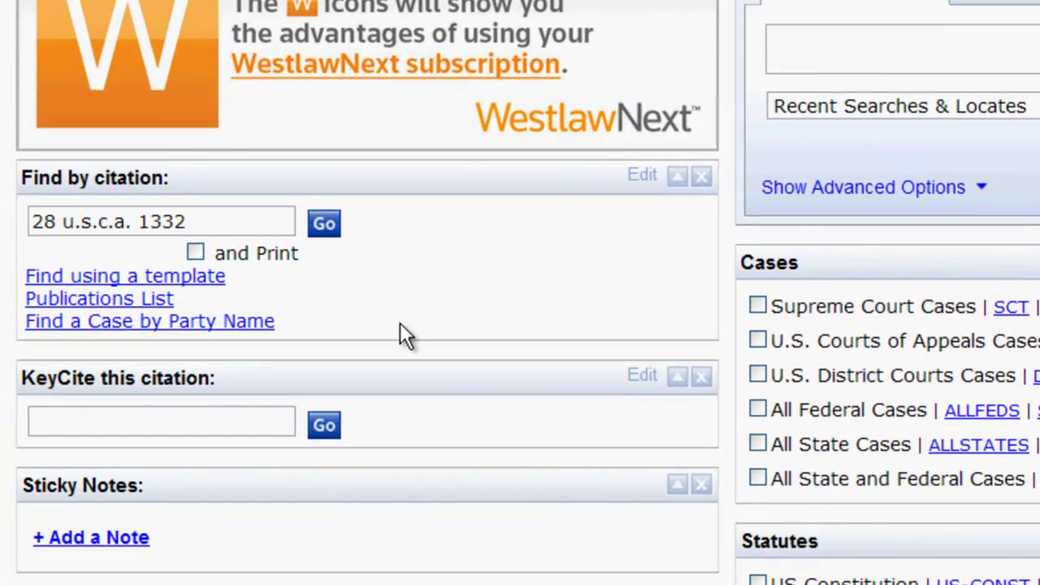
click(326, 229)
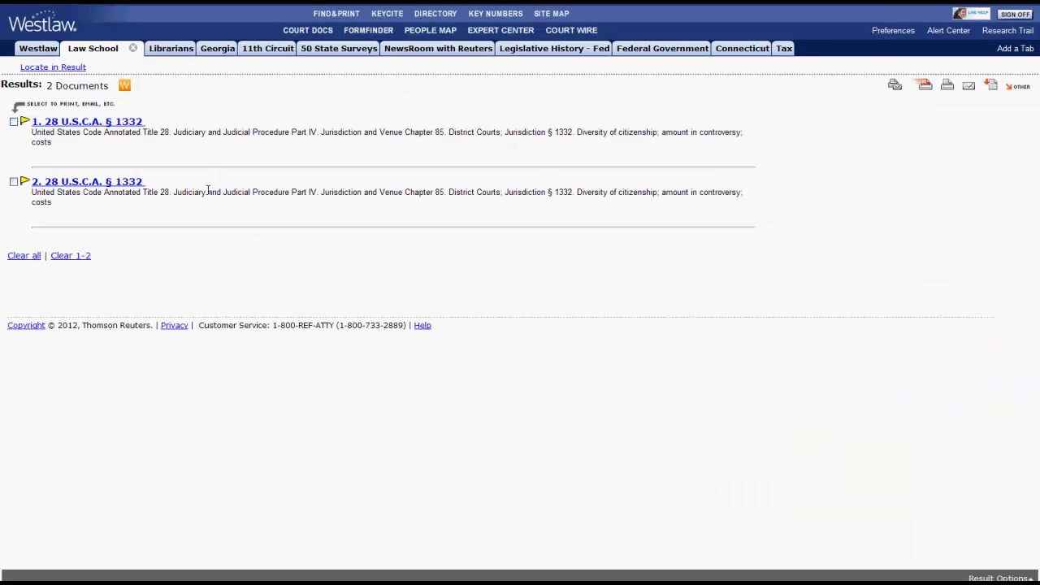
click(132, 123)
Step: Return to the Law School page and open the Find & Print tool
click(93, 48)
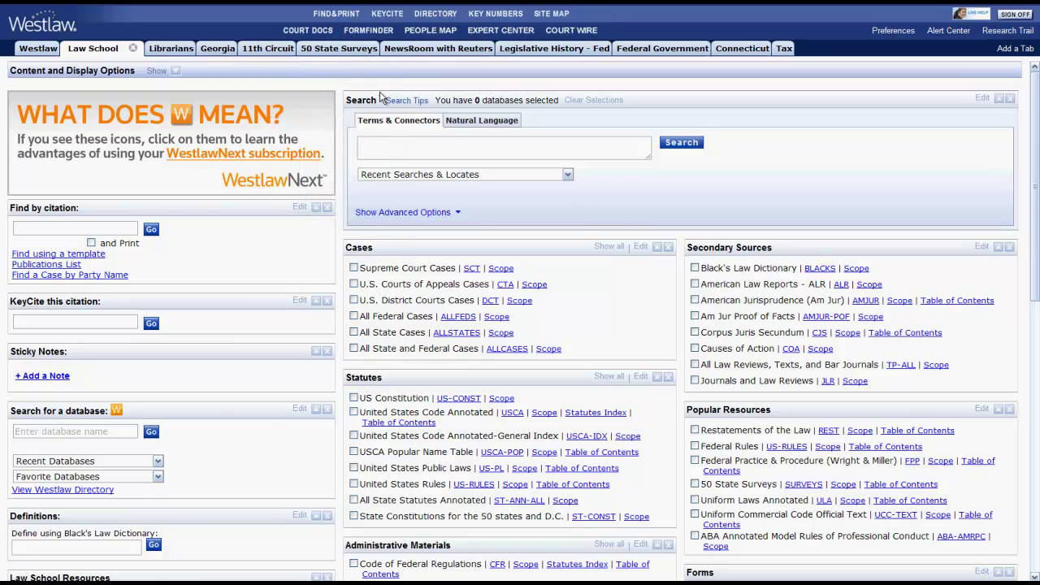
click(348, 14)
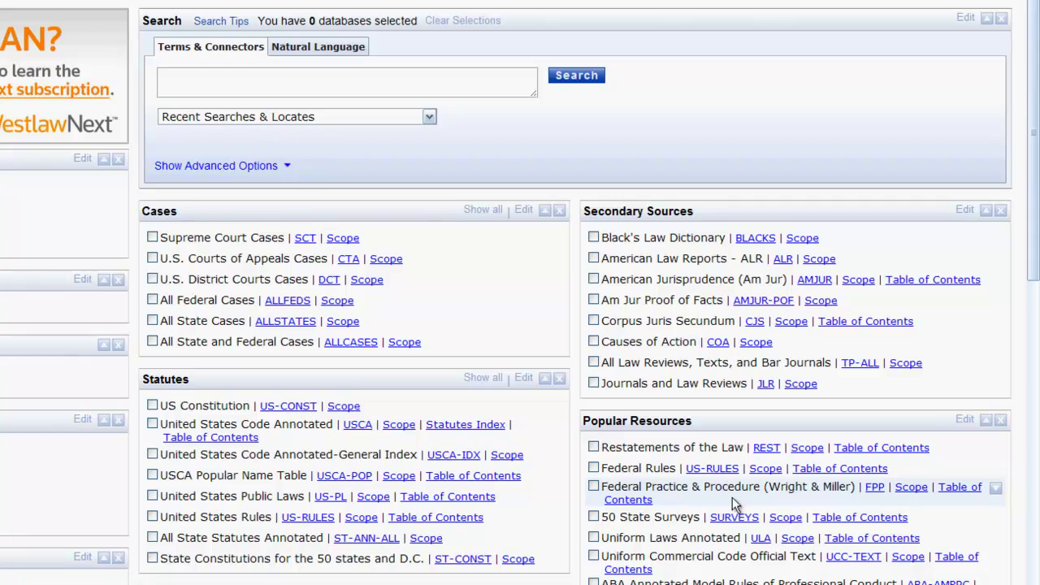
Step: Expand the Statutes list to show all databases, and select Alabama and United States Code Annotated-General Index
click(483, 377)
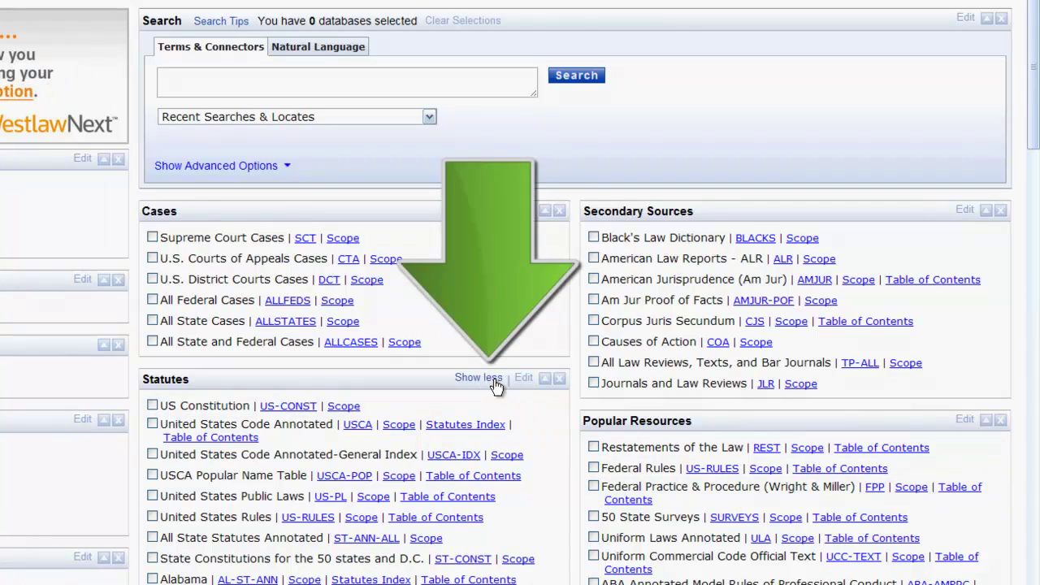
scroll(552, 435, down, 3)
scroll(543, 436, down, 3)
scroll(543, 435, up, 6)
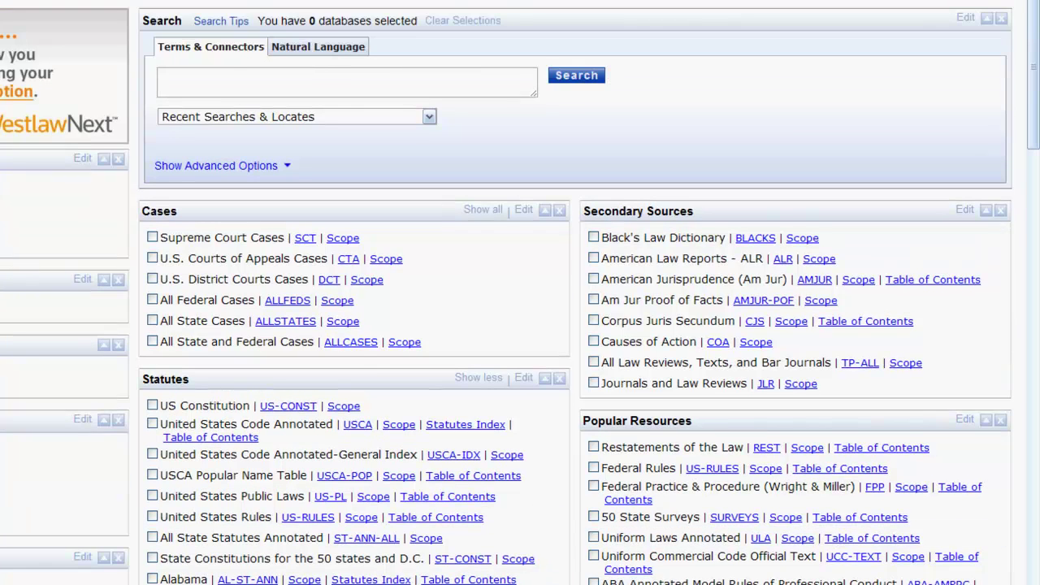
click(152, 579)
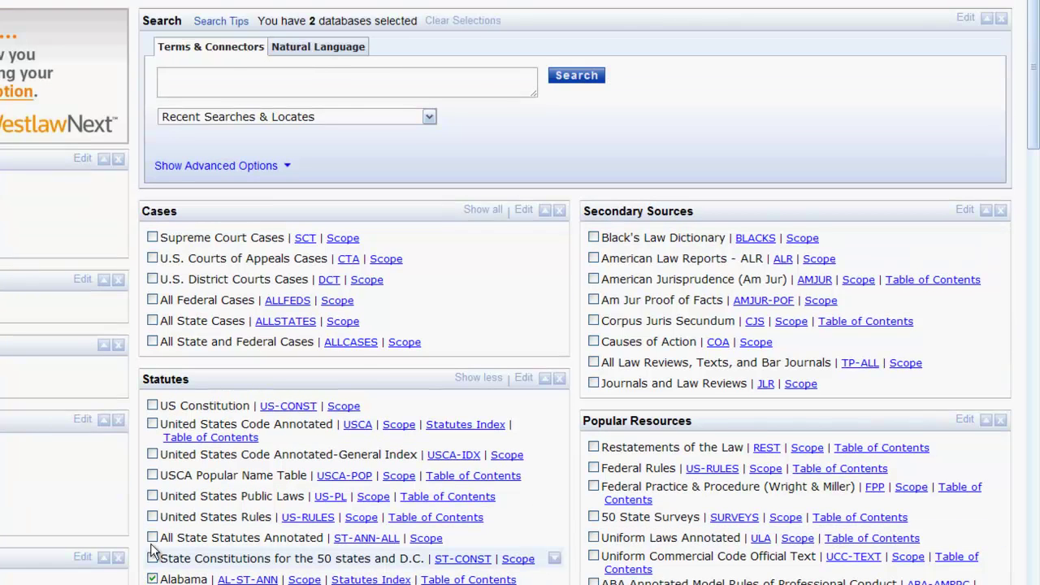
click(152, 454)
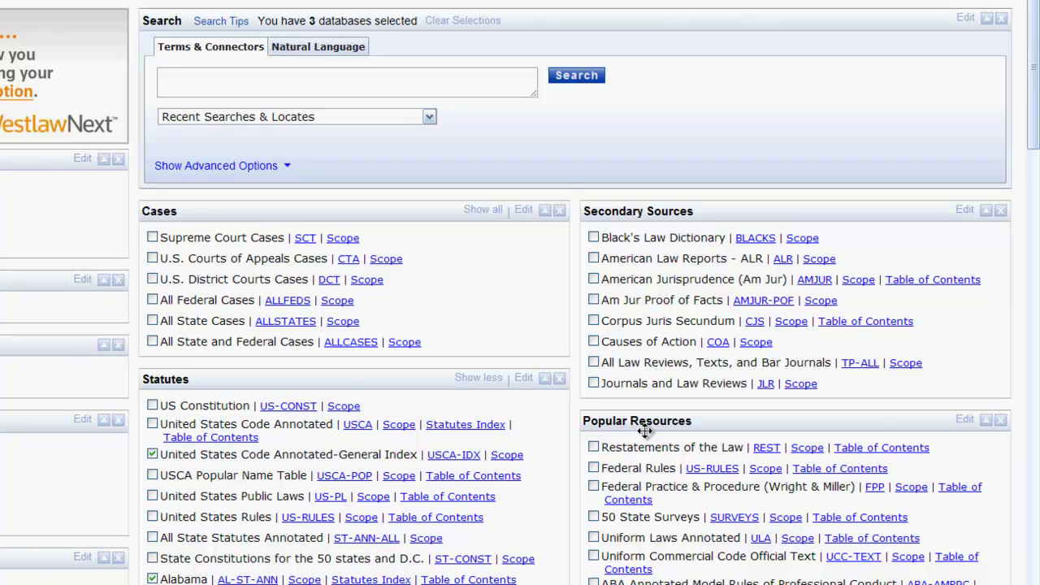
Step: Search the selected statute databases for adverse possession using Terms & Connectors, and open Locate in Result for the results
click(505, 83)
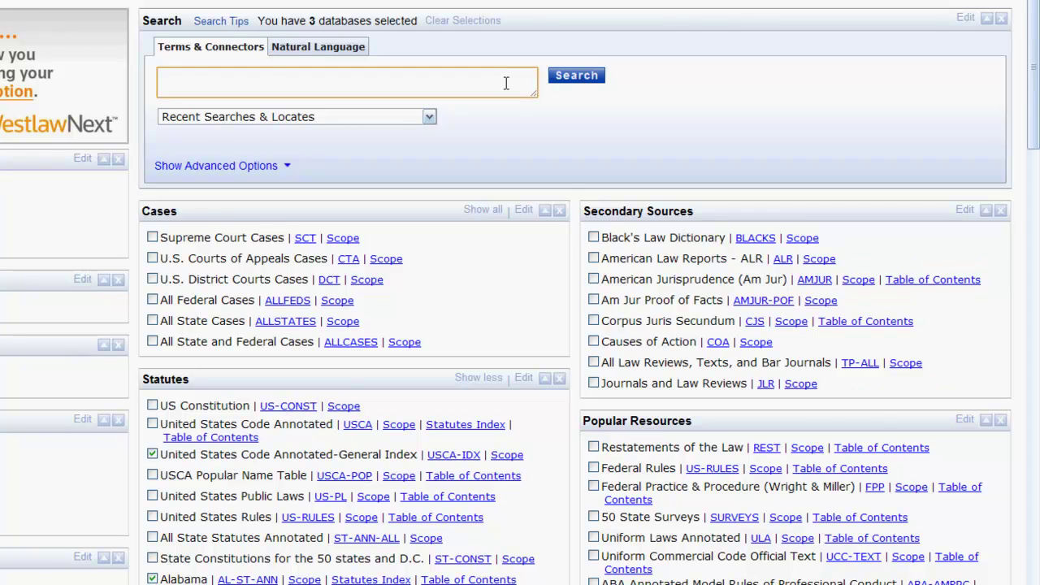
text(adverse possession)
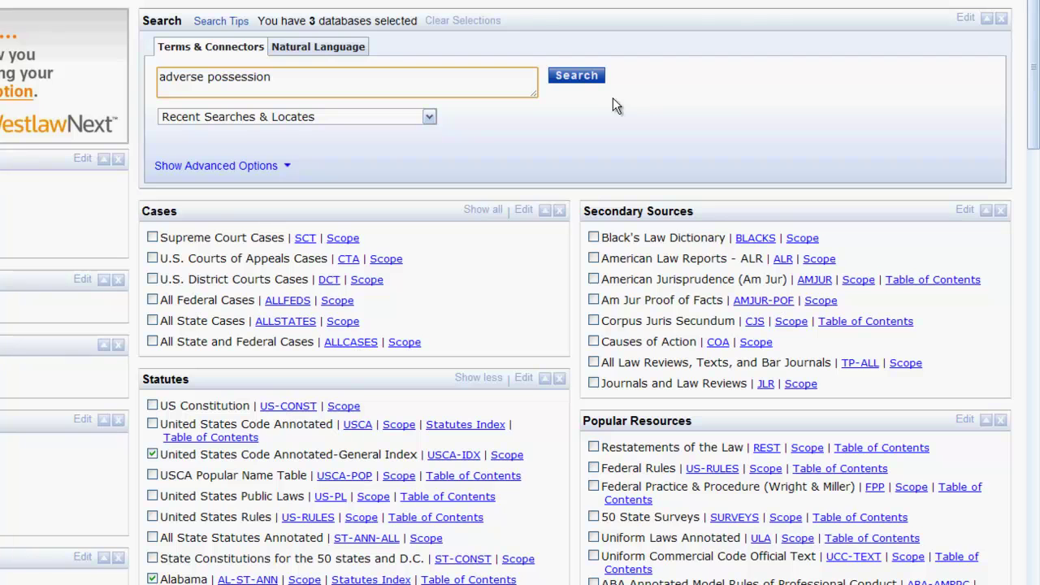
click(599, 80)
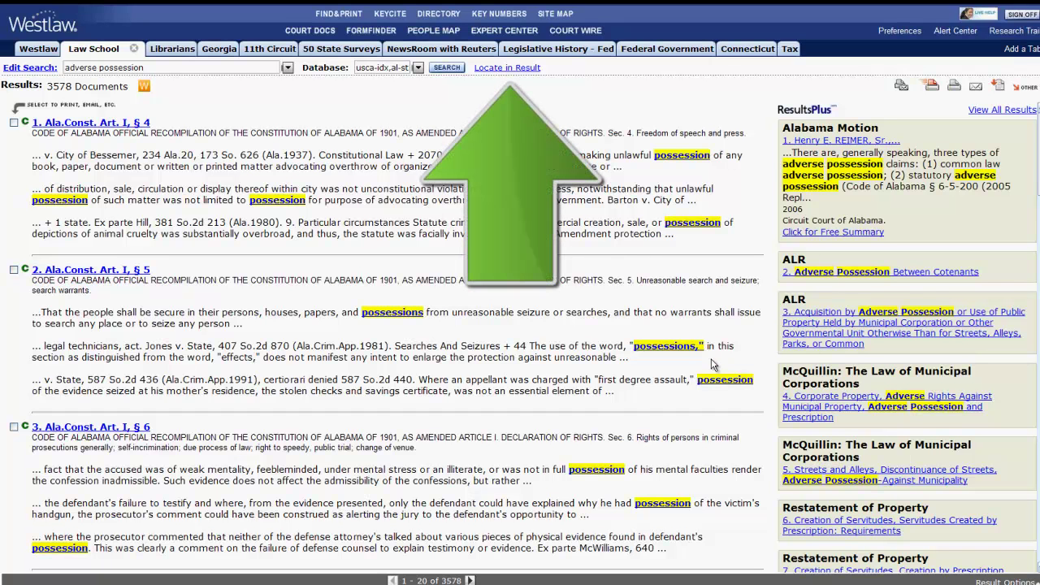
click(521, 70)
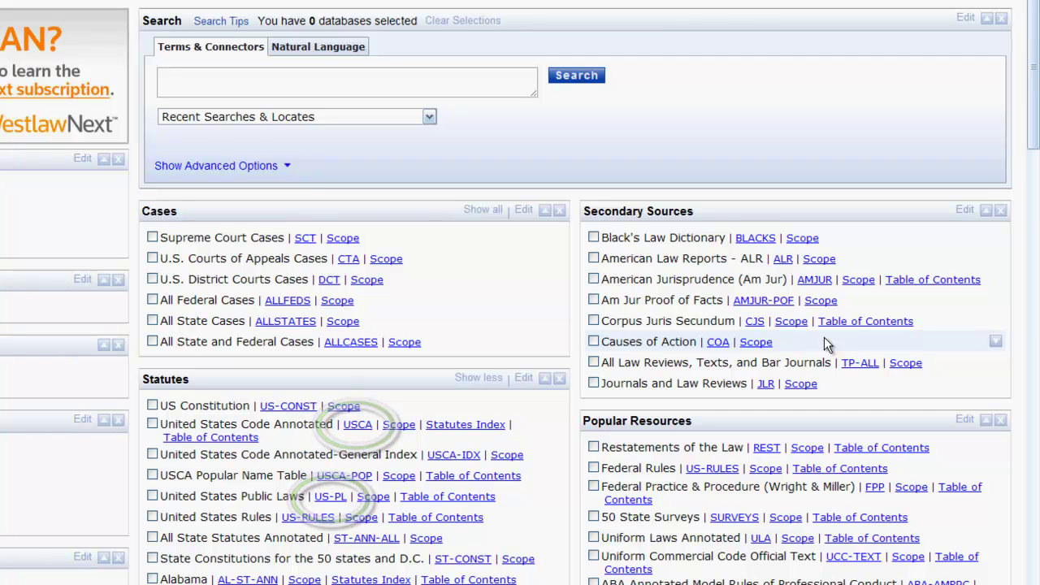
Step: Open the United States Code Annotated (USCA) database and view its table of contents and Statutes Index
click(357, 424)
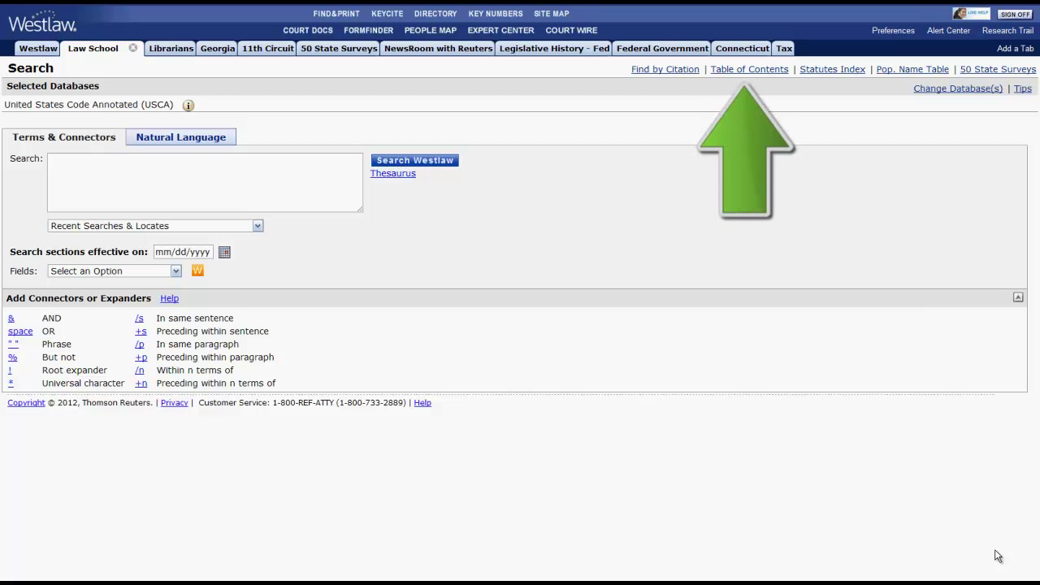
click(752, 70)
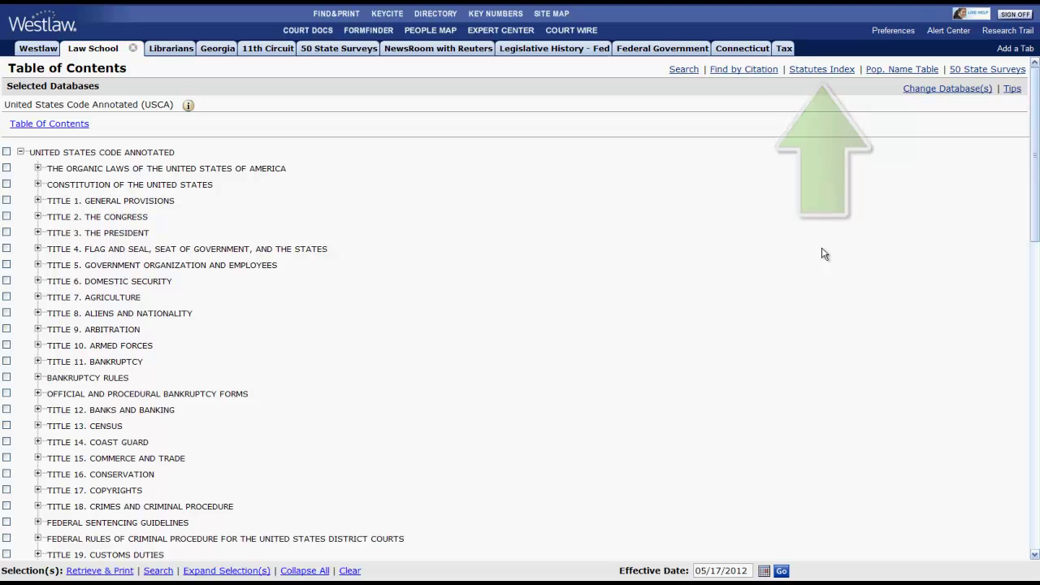
click(827, 70)
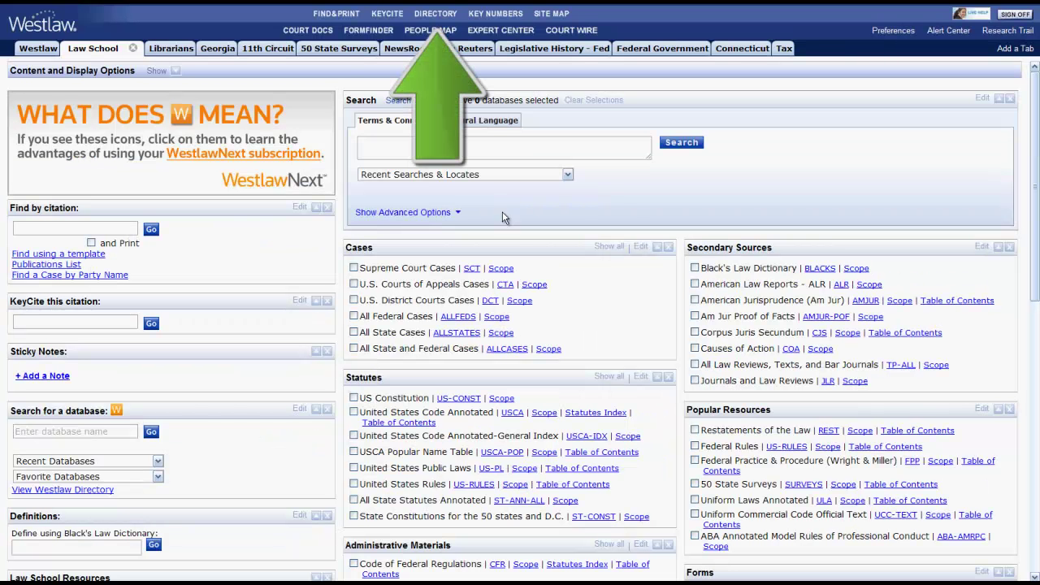
Step: Open the database directory and browse the Statutes listings under U.S. Federal Materials and U.S. State Materials
click(445, 14)
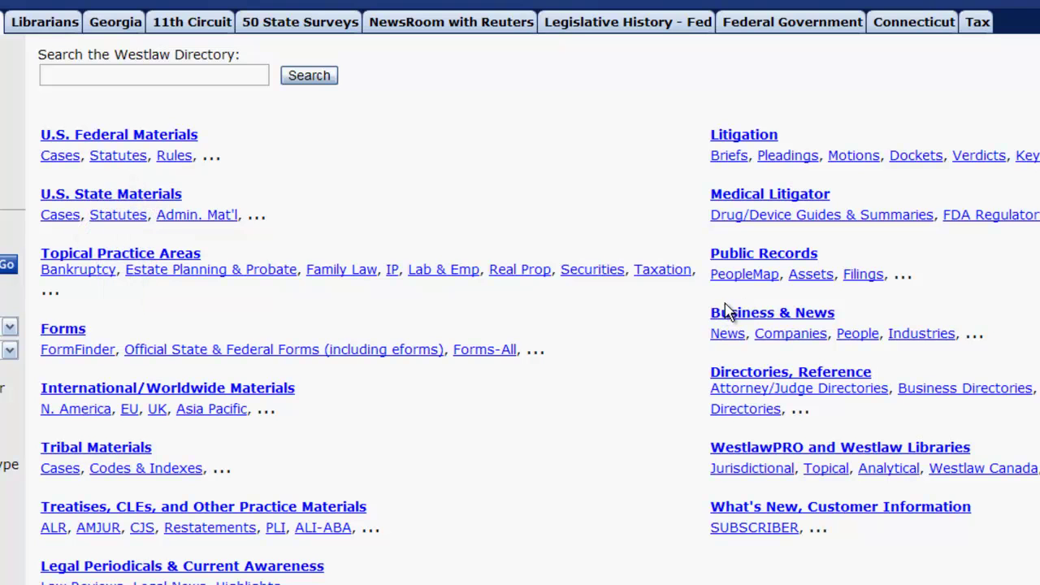
click(107, 157)
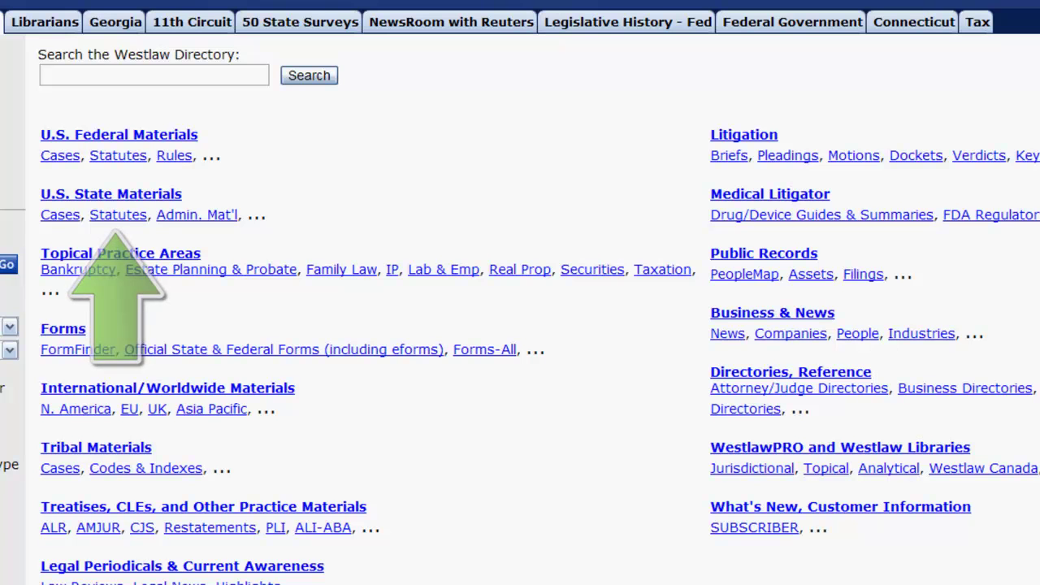
click(118, 218)
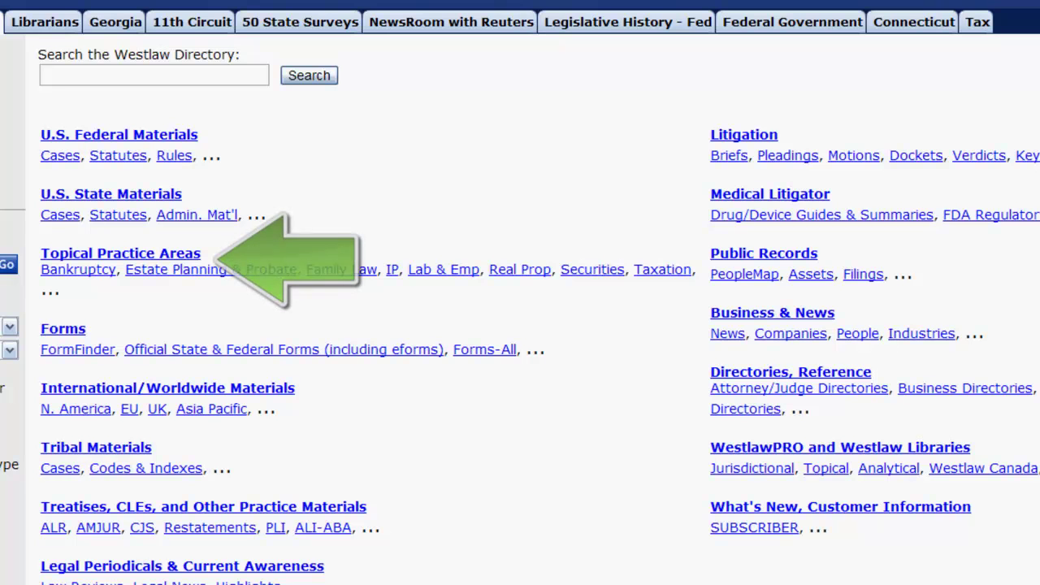
Step: Open the Family Law folder within the directory's Topical Practice Areas
click(148, 255)
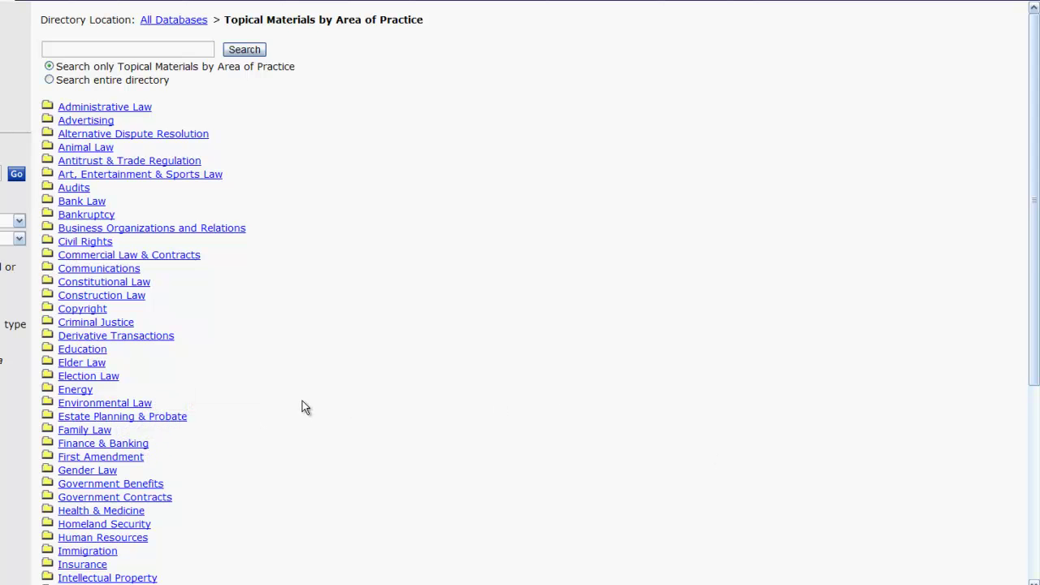
click(102, 430)
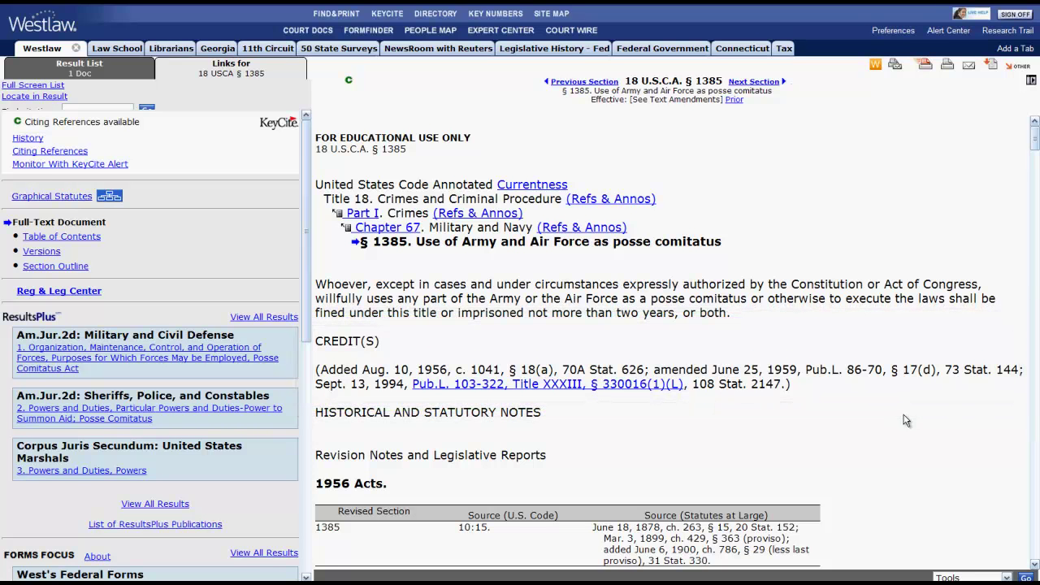
Step: Examine the annotations of 18 U.S.C.A. § 1385 from the statutory notes to the Notes of Decisions, including the Armed forces - Army note
scroll(906, 420, down, 3)
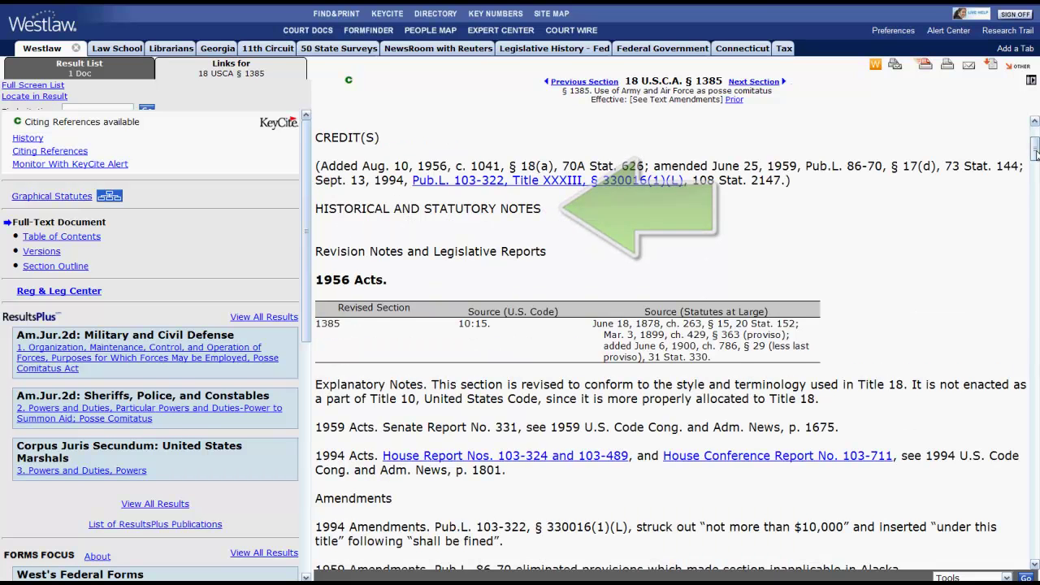
drag(1035, 154, 1035, 174)
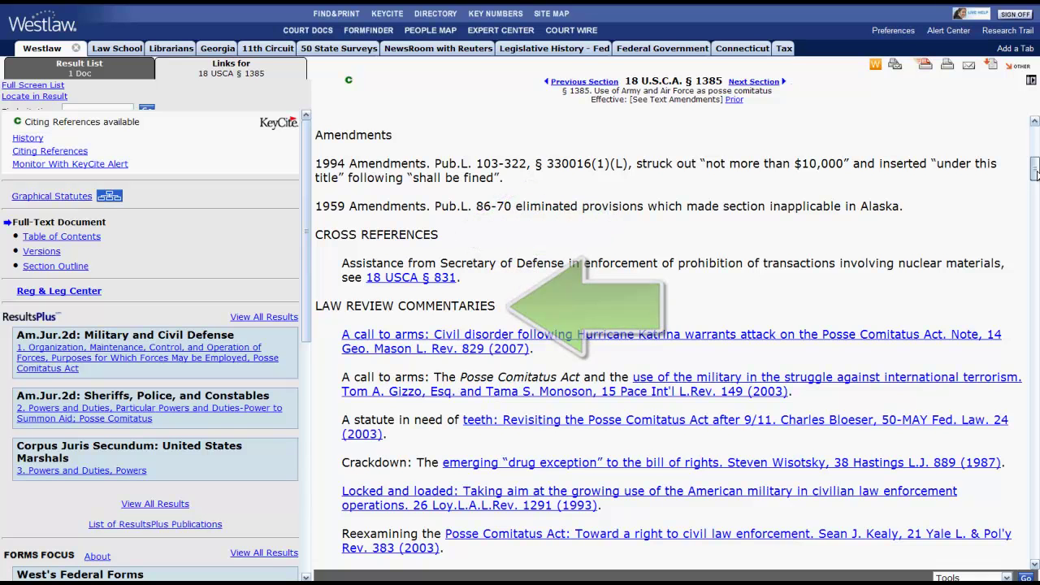
drag(1036, 173, 1036, 195)
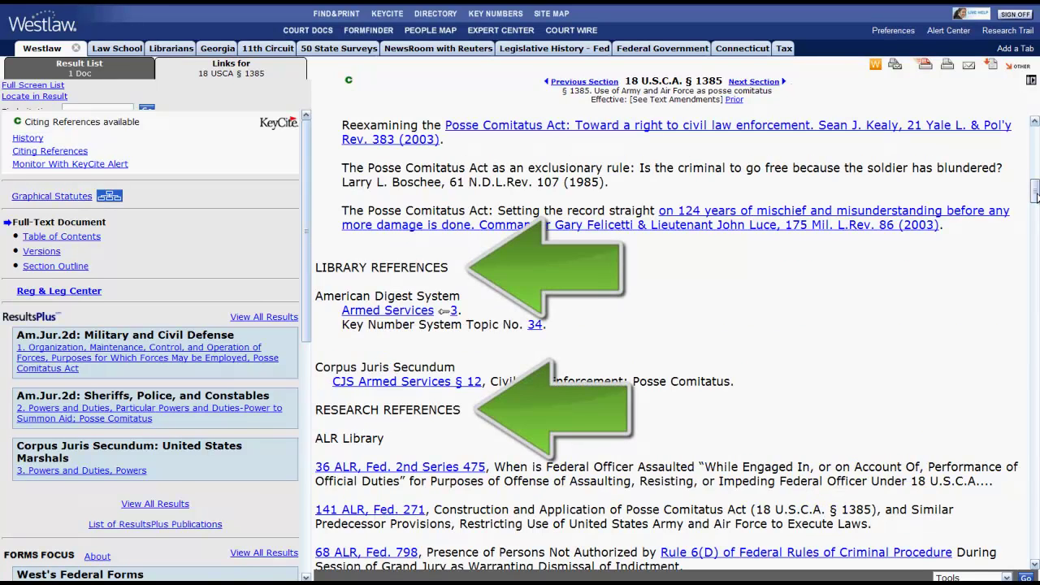
drag(1035, 195, 1035, 267)
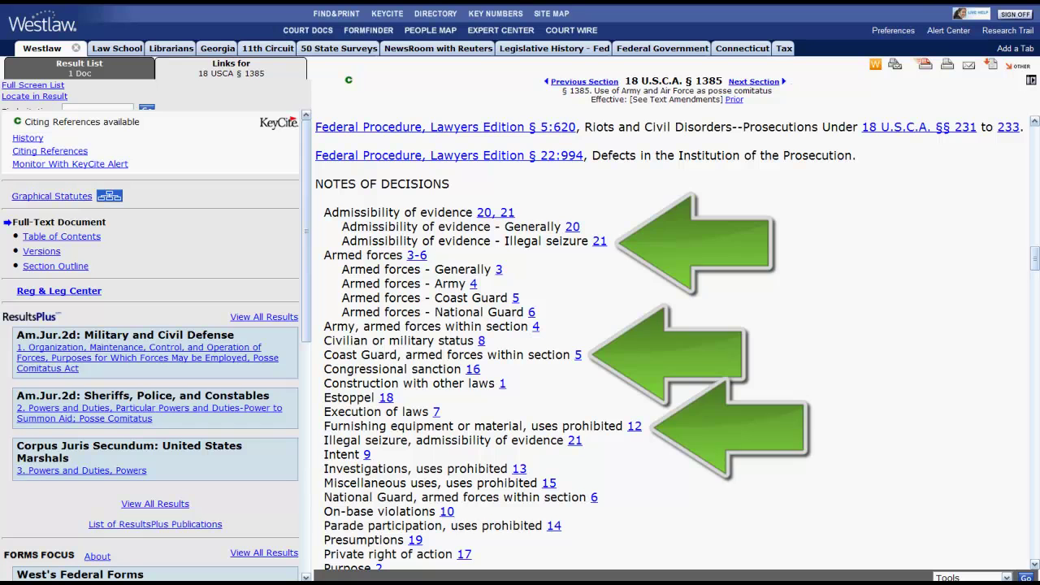
click(474, 285)
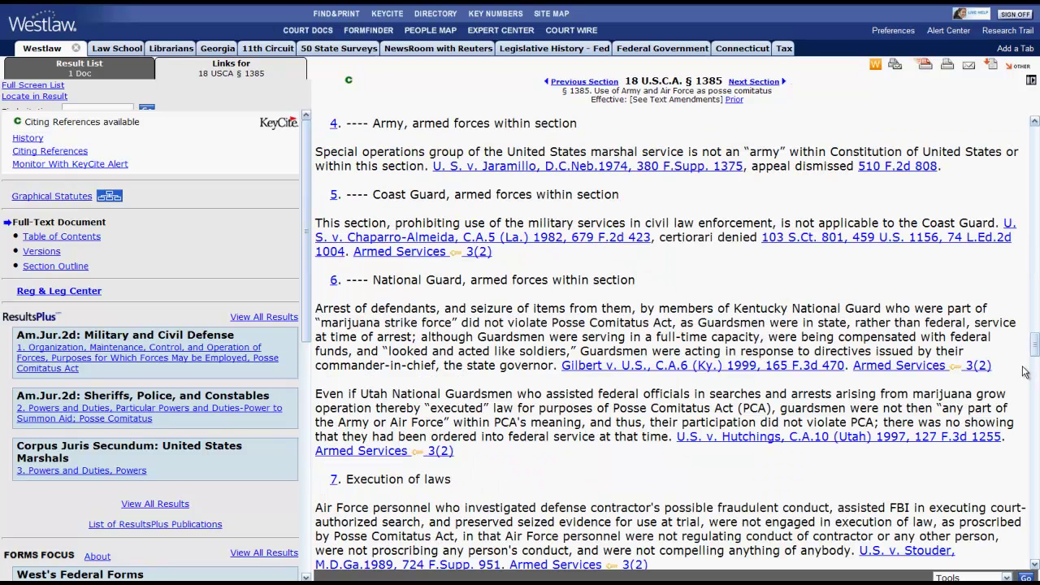
scroll(1021, 342, down, 10)
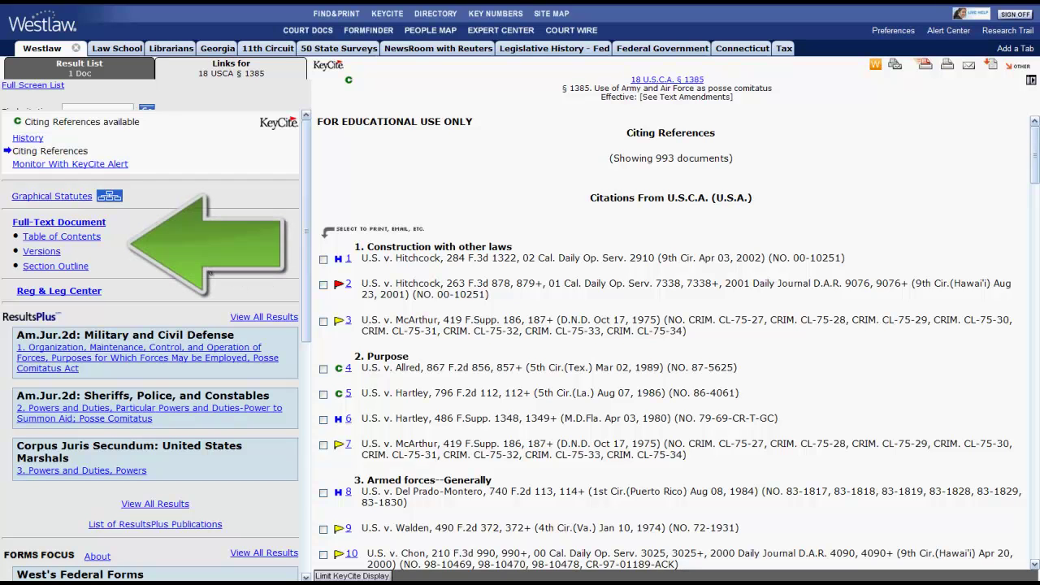
Step: View the table of contents around 18 U.S.C.A. § 1385 and the section's list of versions
click(97, 241)
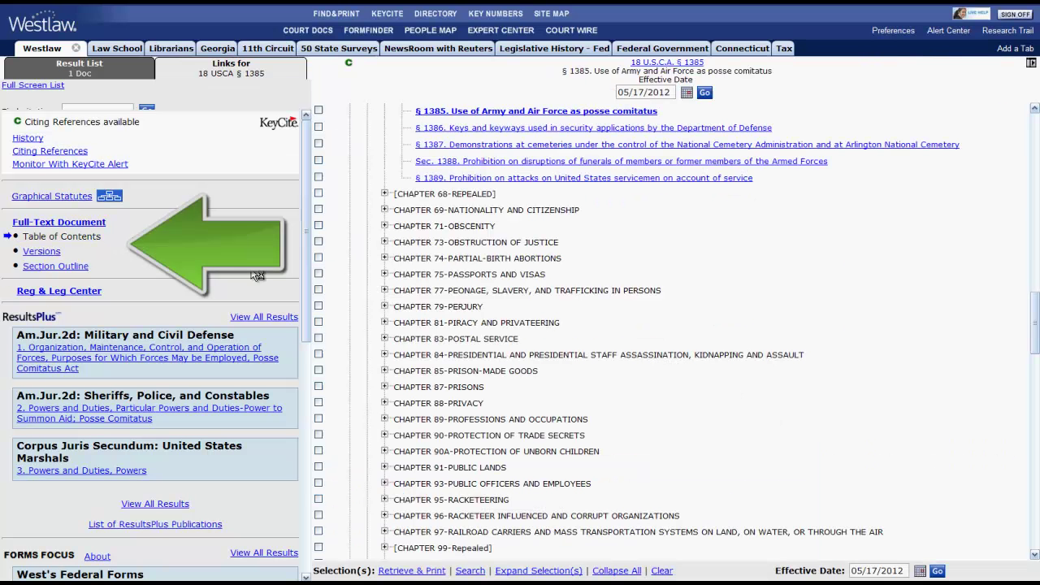
click(56, 255)
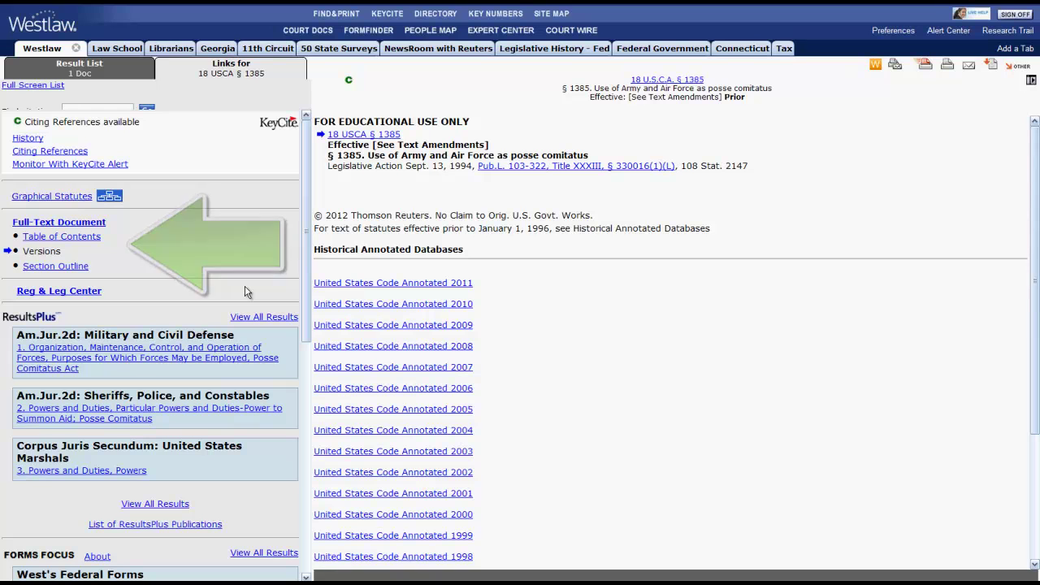